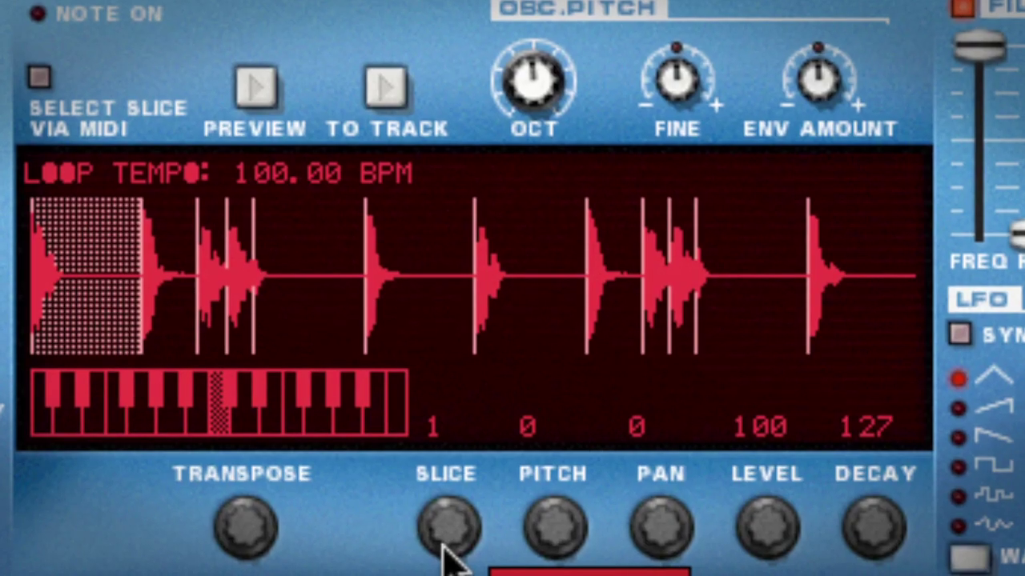
drag(446, 549, 469, 535)
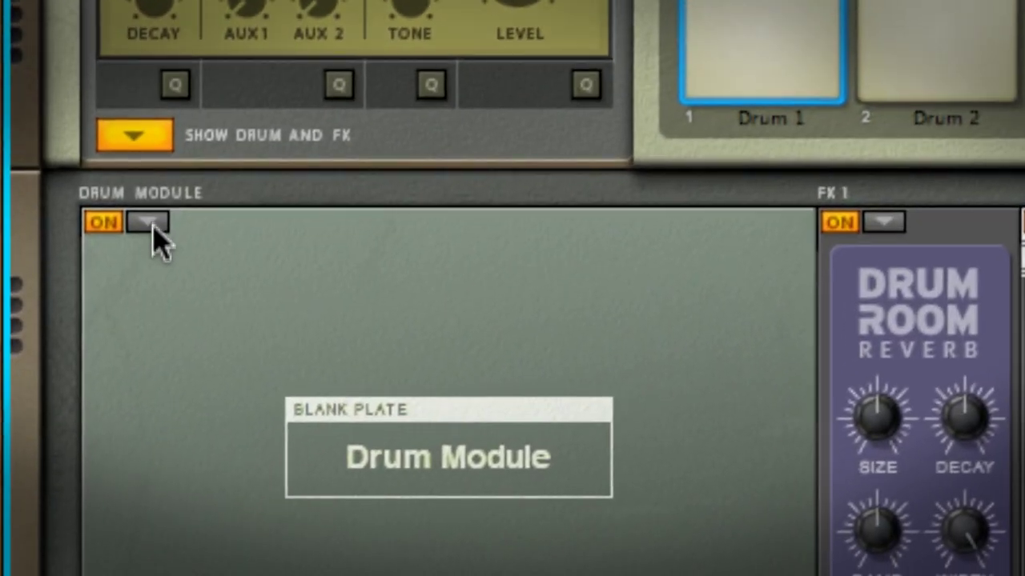
click(126, 343)
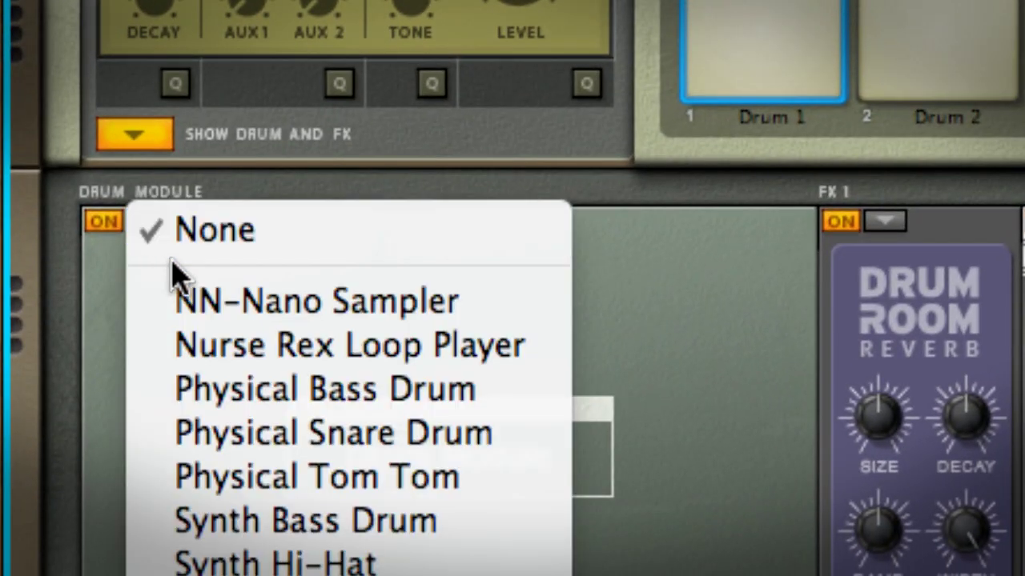
click(214, 336)
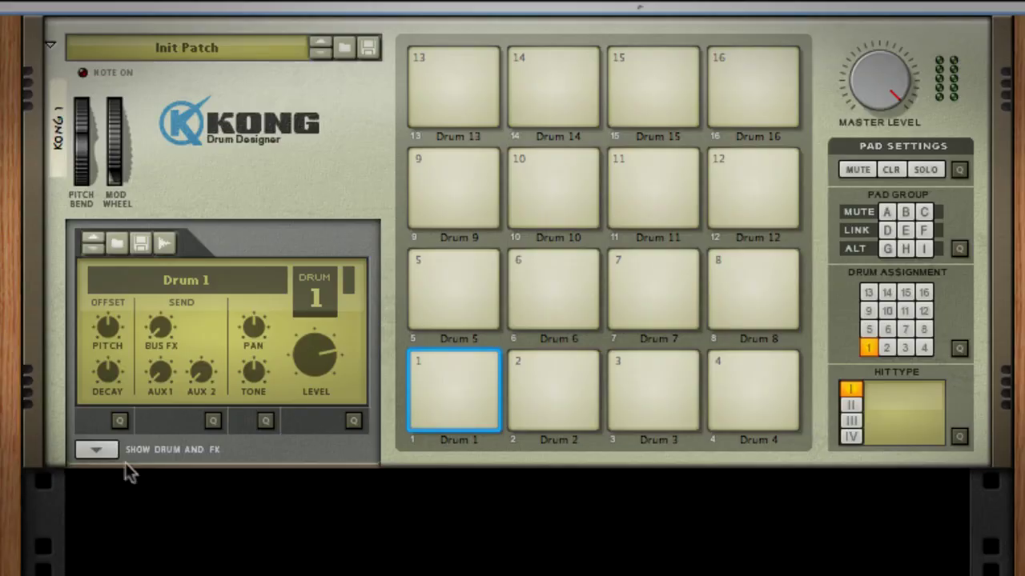
Show Kong's drum and FX section and load the Nurse Rex Loop Player as the drum module for Drum 1.
click(93, 453)
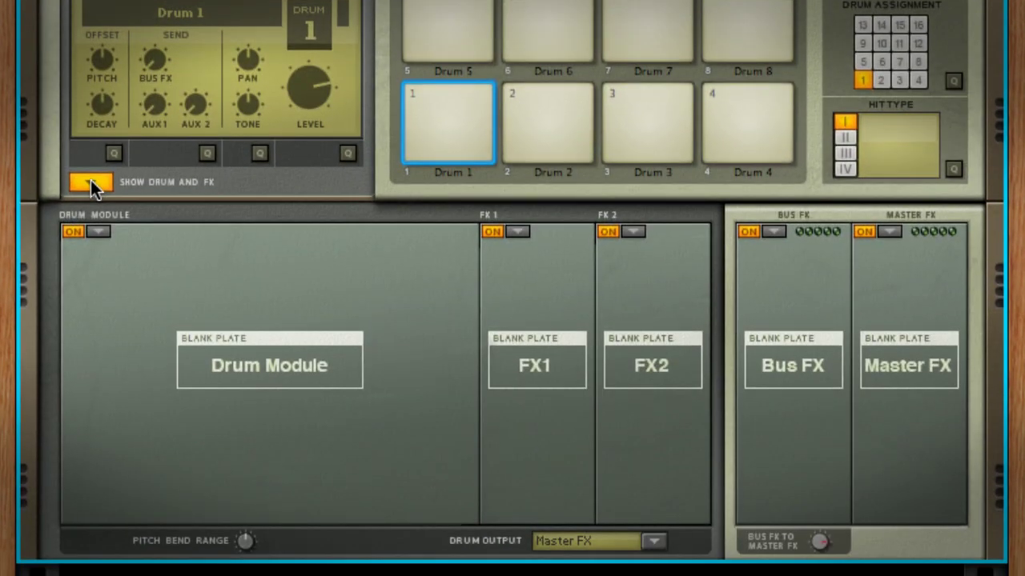
click(97, 232)
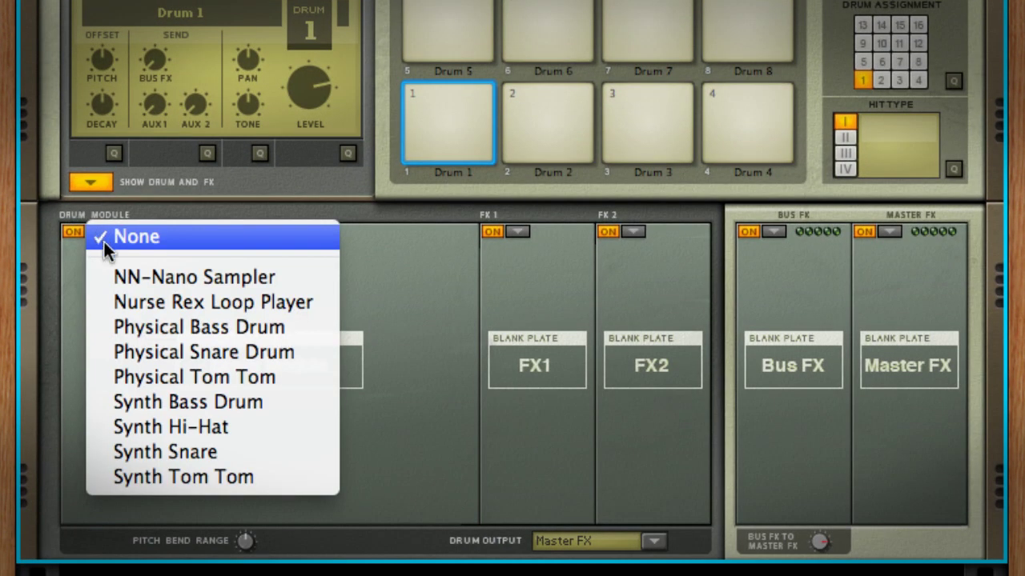
click(147, 303)
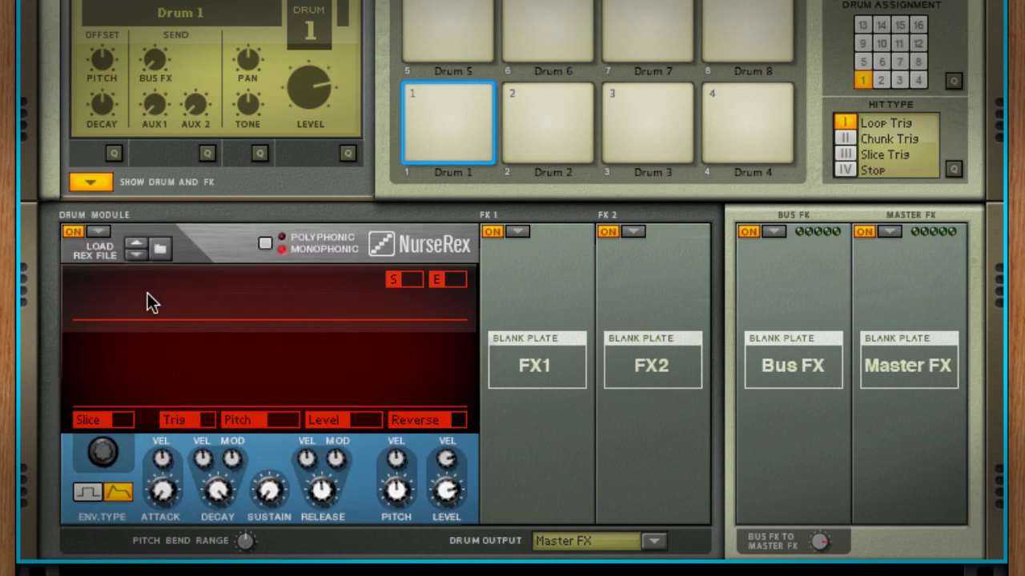
Load the REX file BSQ_BigKickBeat_112.rx2 from the Beats folder into NurseRex.
click(160, 249)
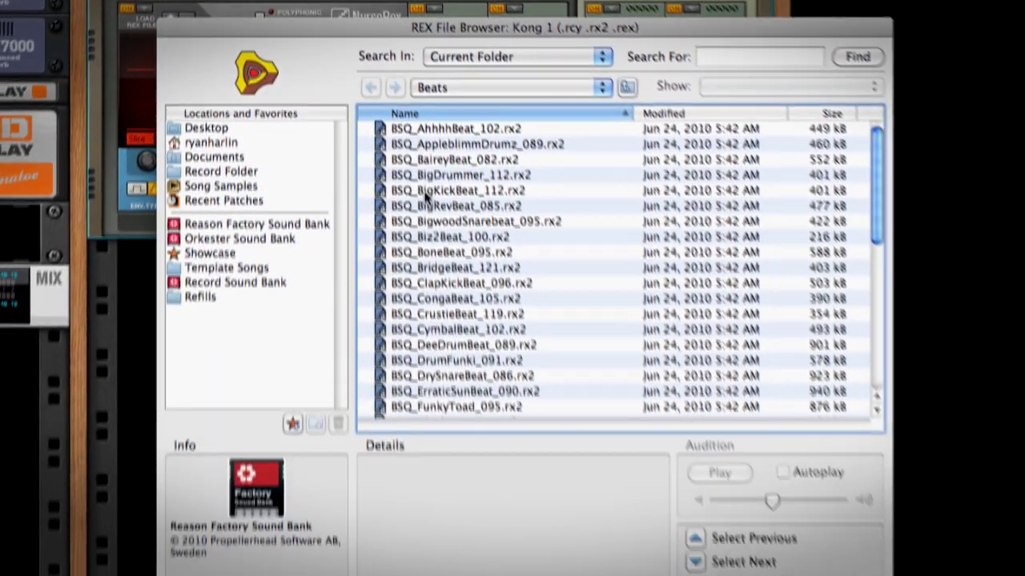
click(448, 359)
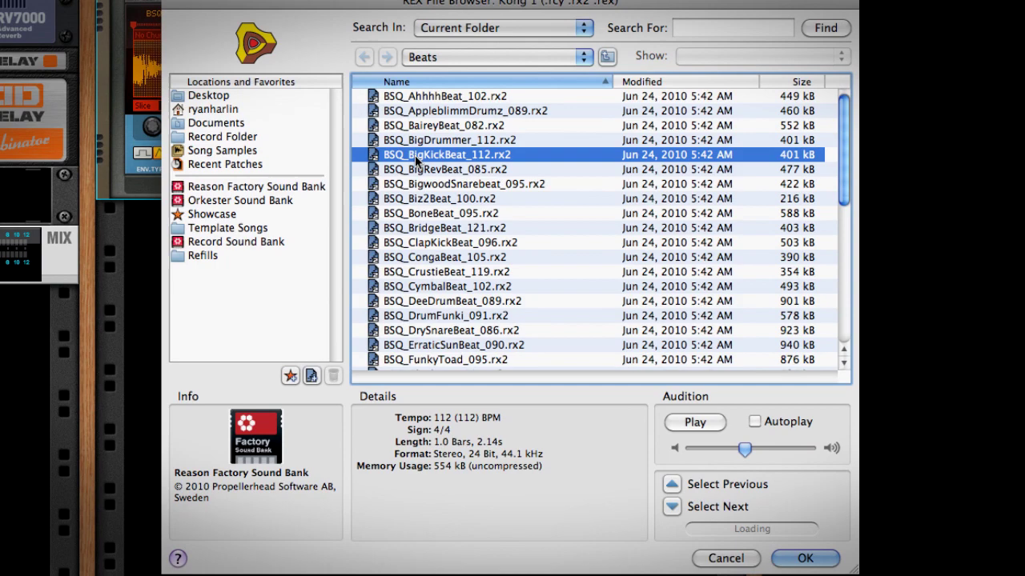
click(807, 561)
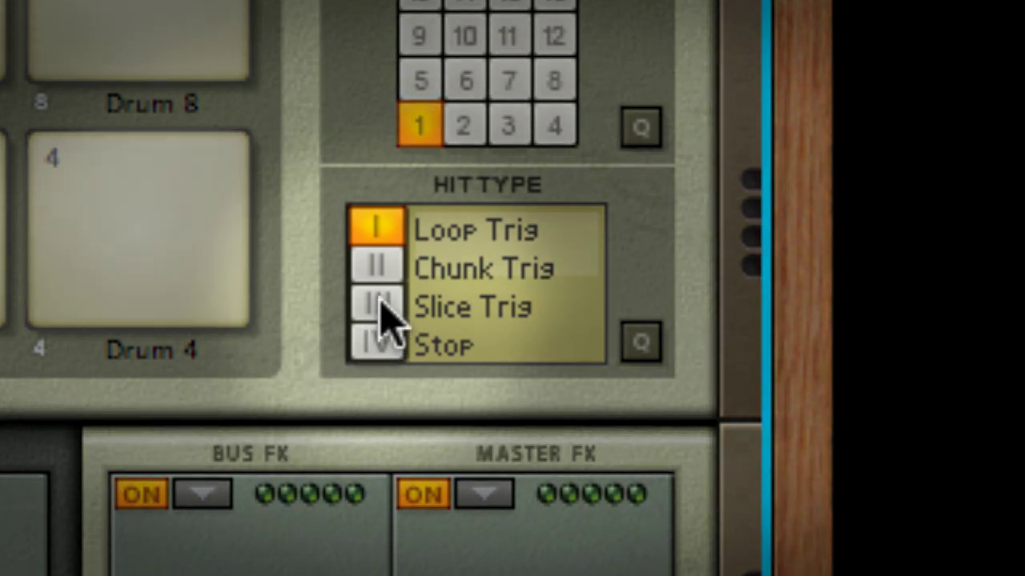
Set pad 1's hit type to Slice Trig and enable triggering for slices 3, 6 and one nearer the loop's end.
click(379, 307)
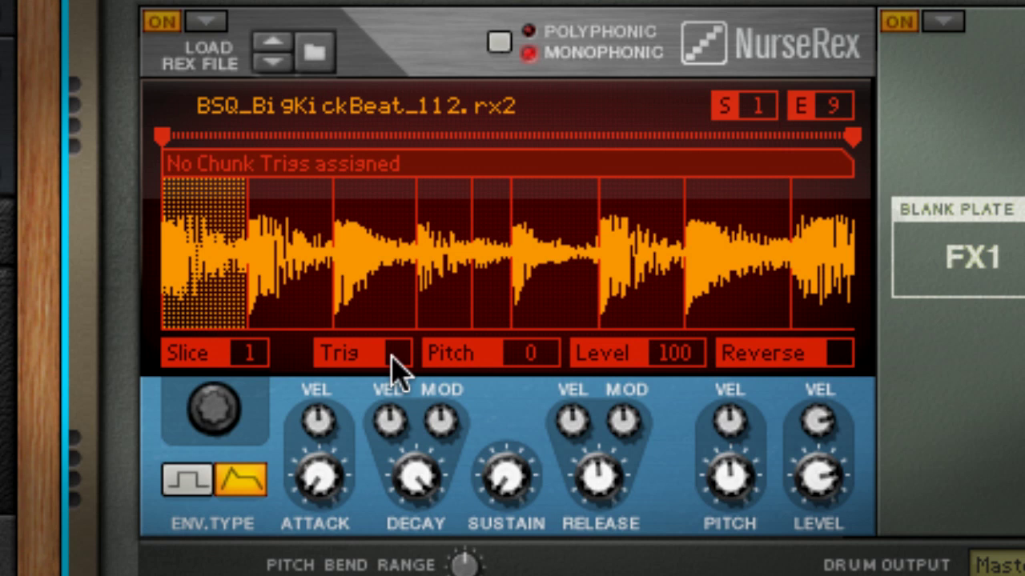
click(357, 302)
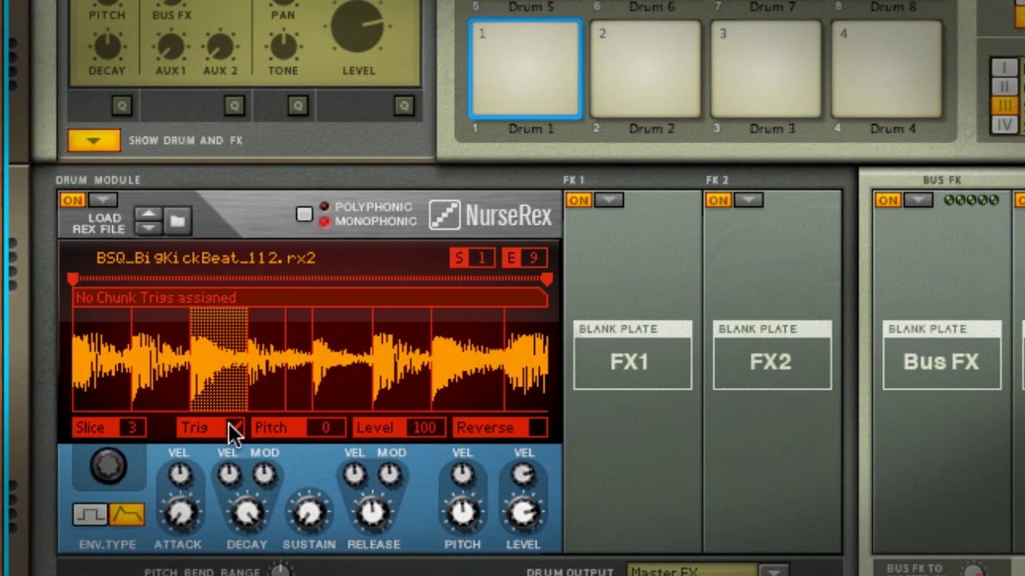
click(337, 367)
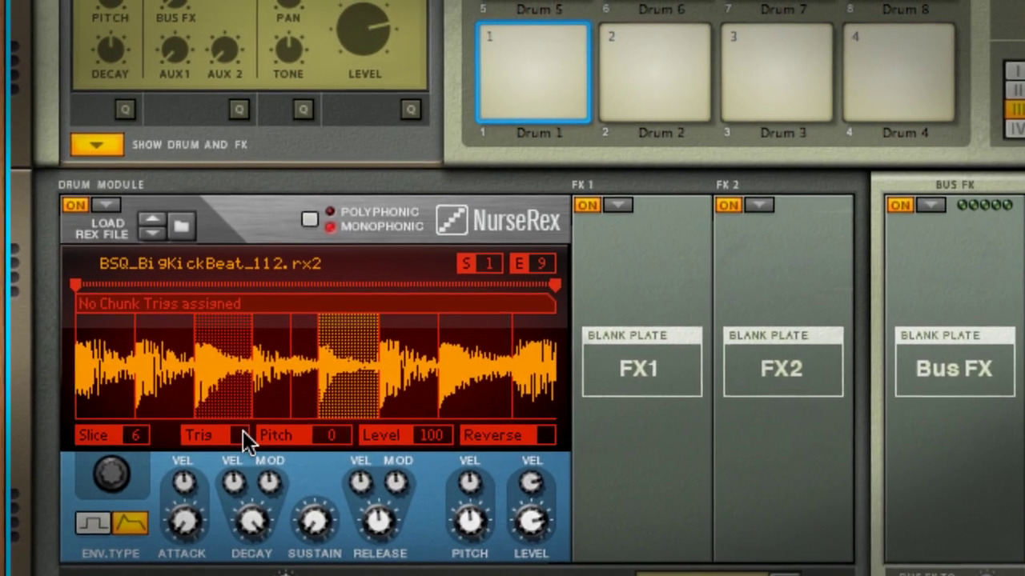
click(234, 428)
click(432, 388)
click(242, 441)
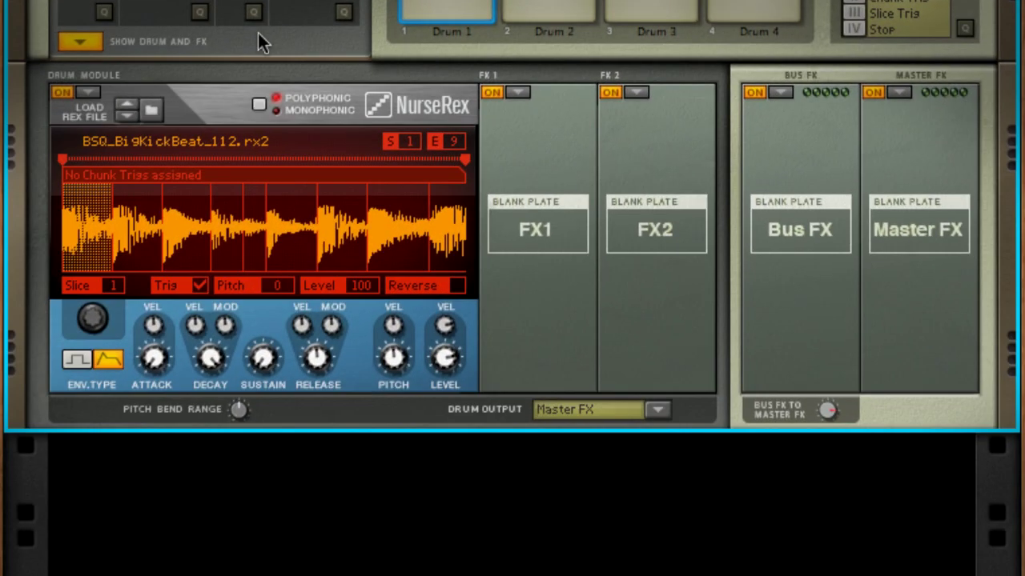
Initialize the Kong patch and load the Nurse Rex Loop Player into Drum 1's empty module slot.
right_click(258, 33)
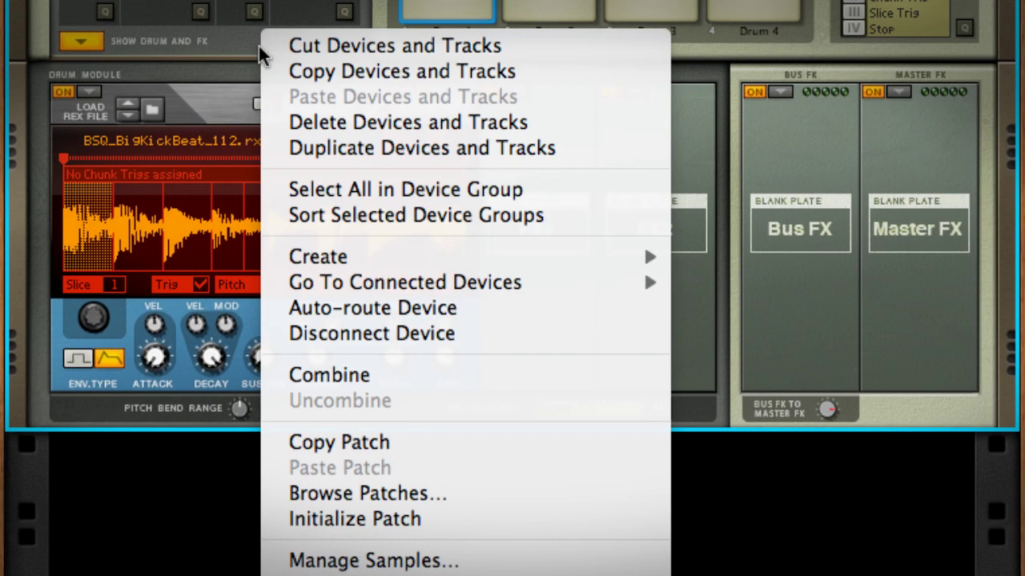
click(353, 518)
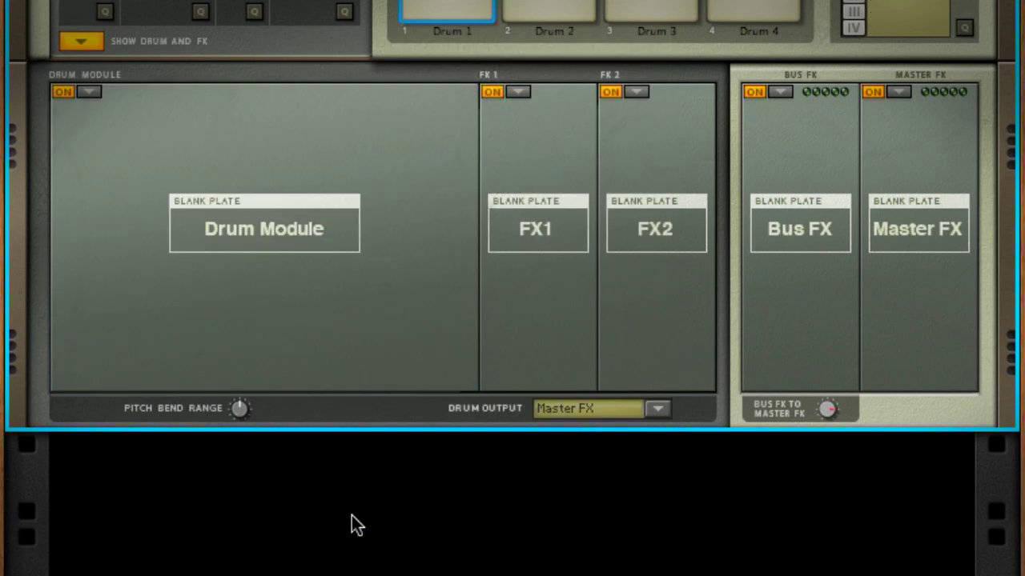
click(89, 93)
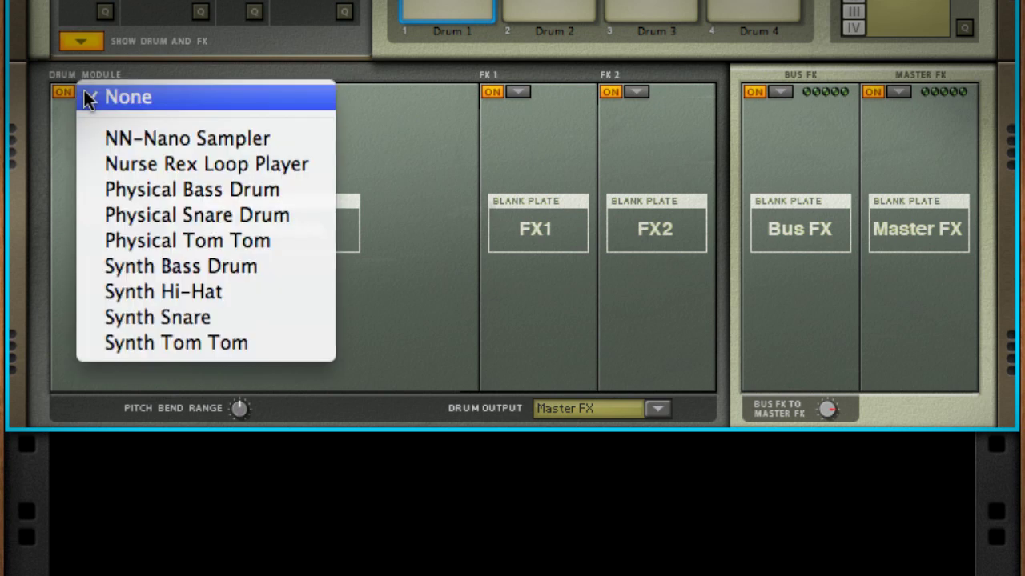
click(125, 164)
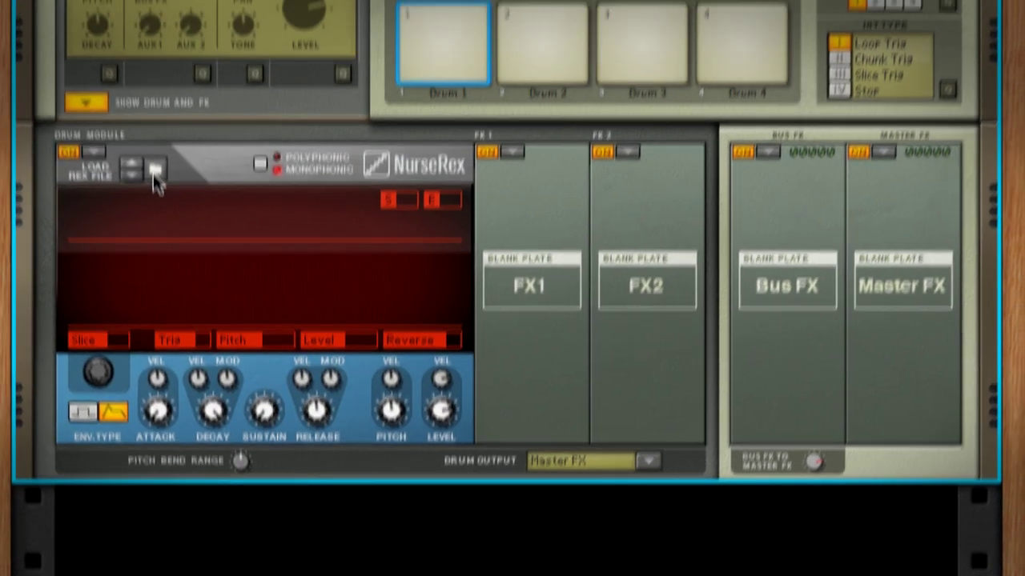
Load the REX file Trh37_Darbok_100_TSB.rx2 from the Abstract HipHop folder into NurseRex.
click(152, 110)
scroll(362, 339, down, 8)
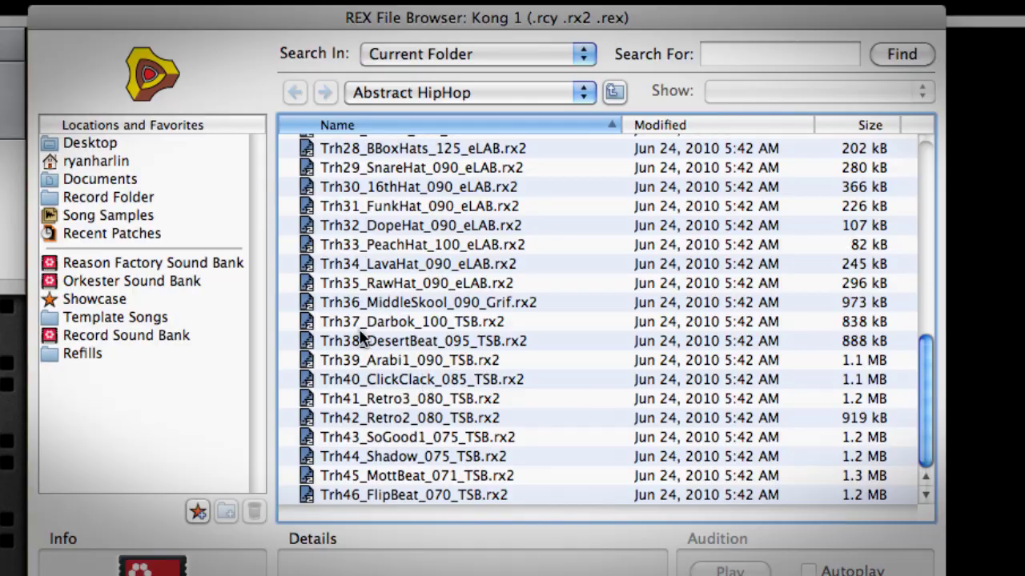
double_click(361, 327)
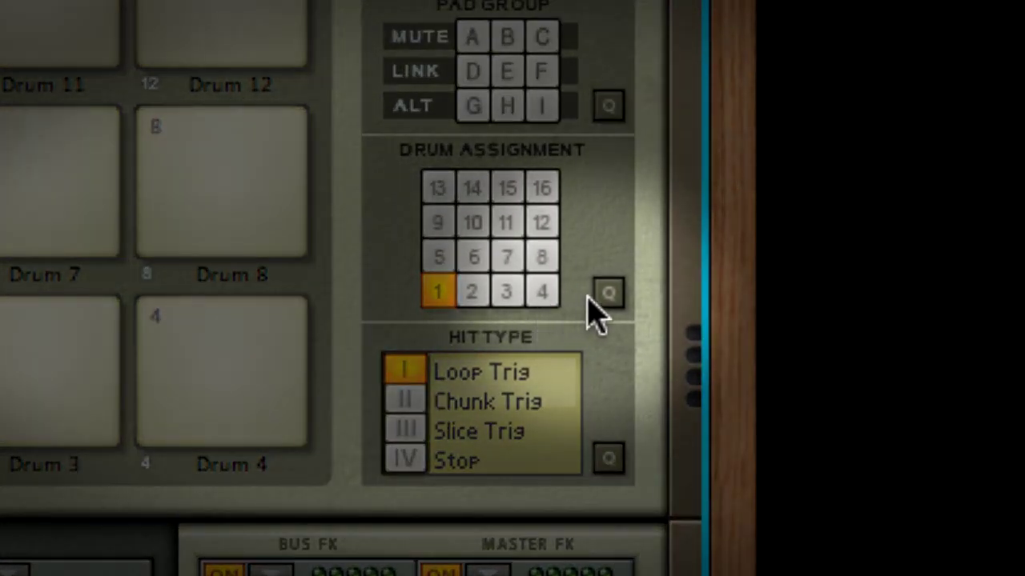
Assign pads 2, 3, 4 and 8 to Drum 1 using the pad drum assignment quick edit, and exit it.
click(607, 294)
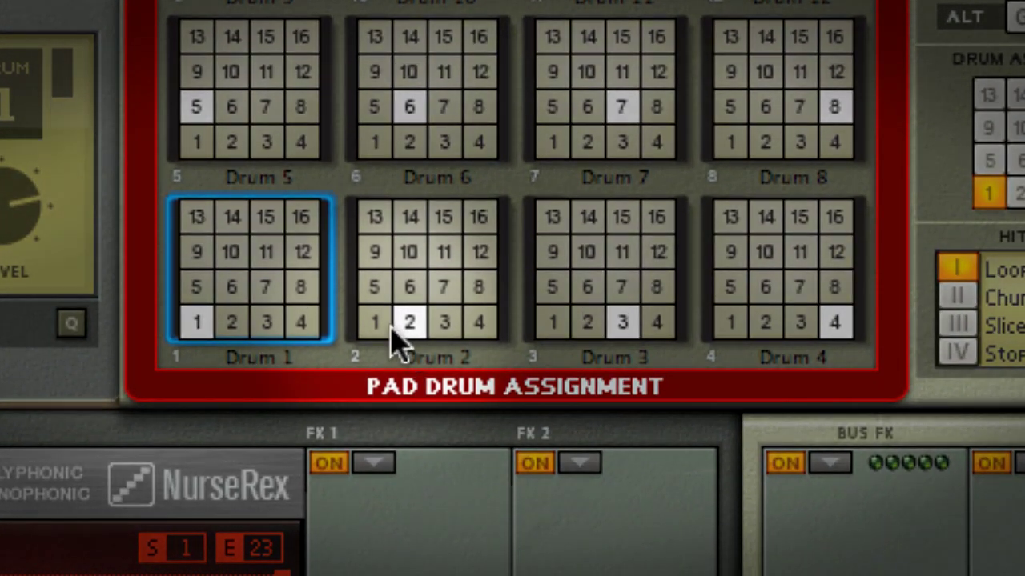
click(375, 323)
click(550, 322)
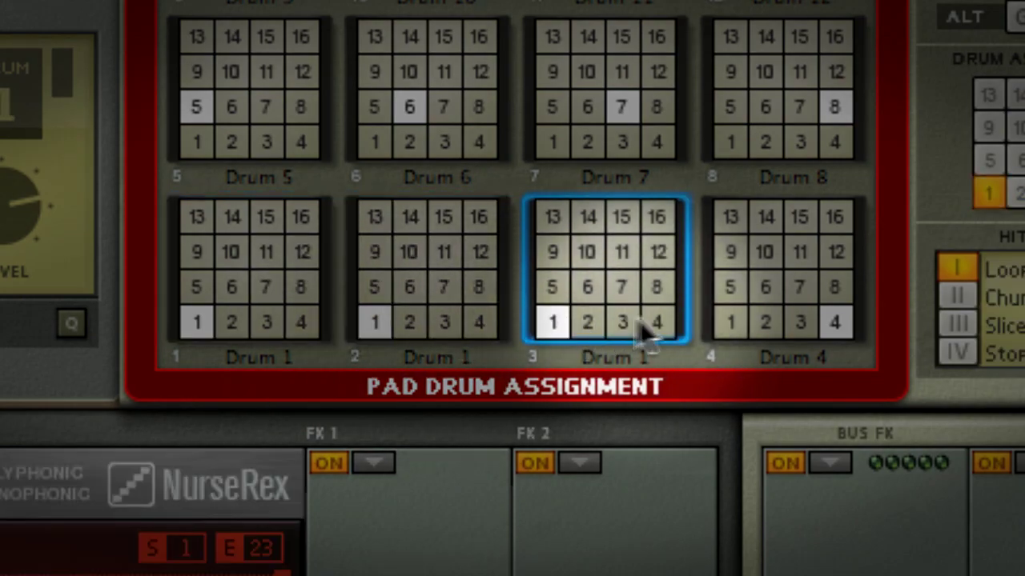
click(729, 322)
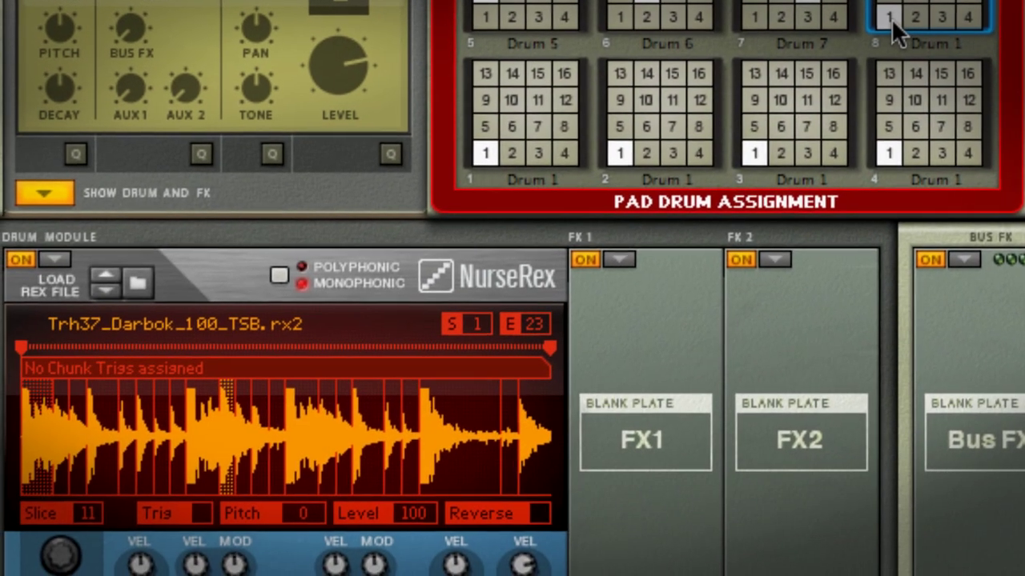
click(818, 75)
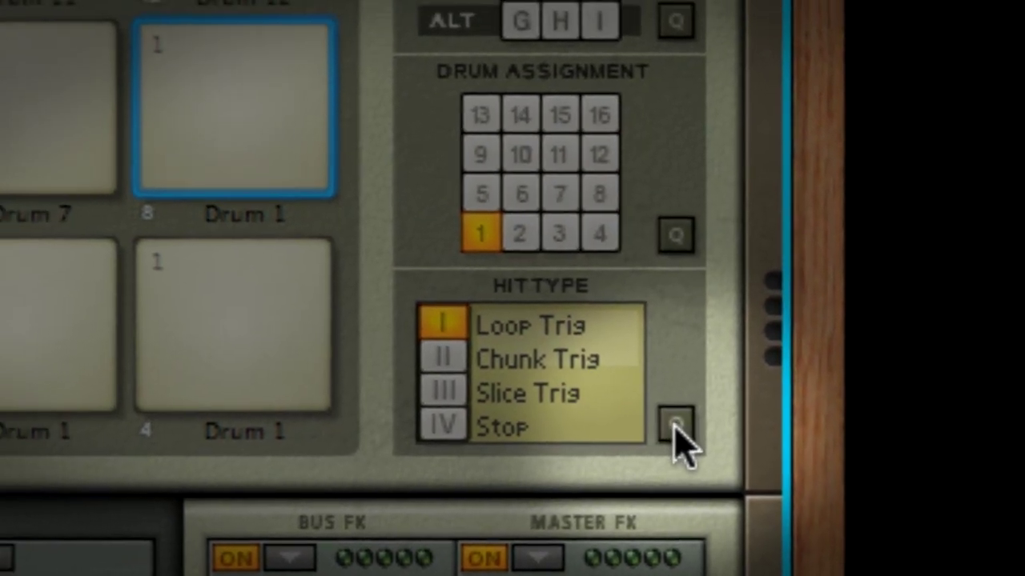
Set the hit type of pads 1 to 4 to Chunk Trig using the pad hit assignment quick edit.
click(628, 416)
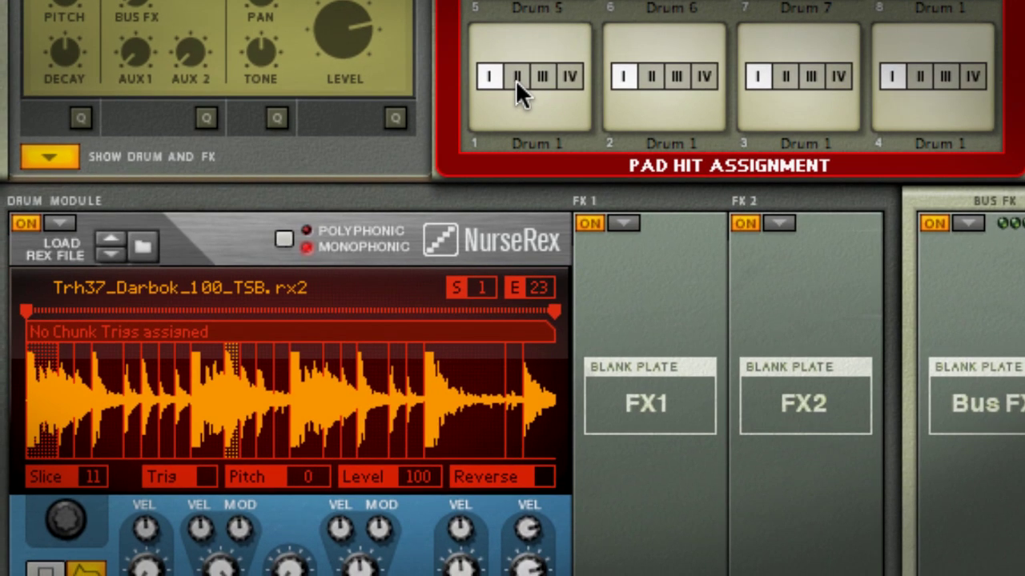
click(516, 80)
click(652, 76)
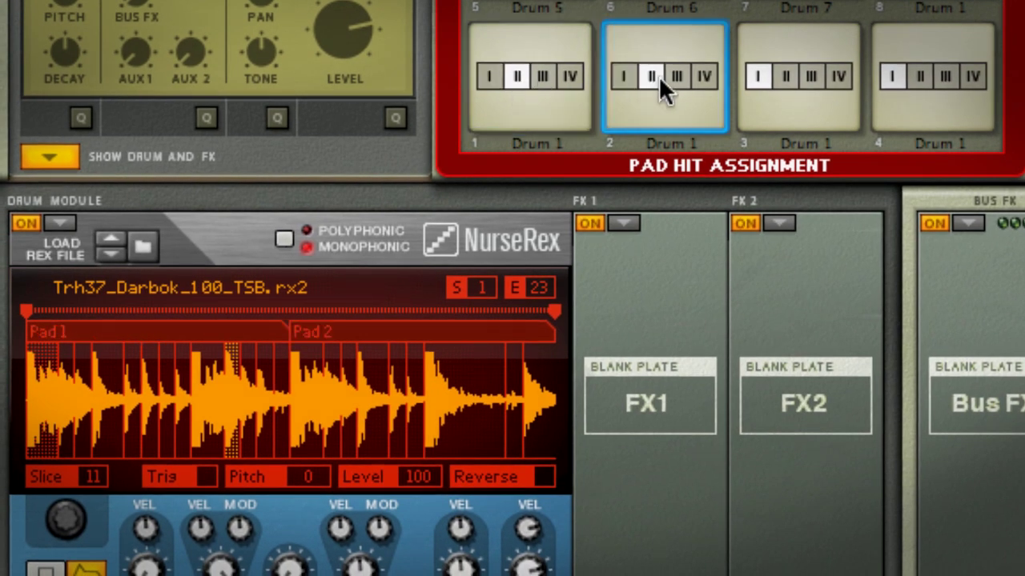
click(786, 77)
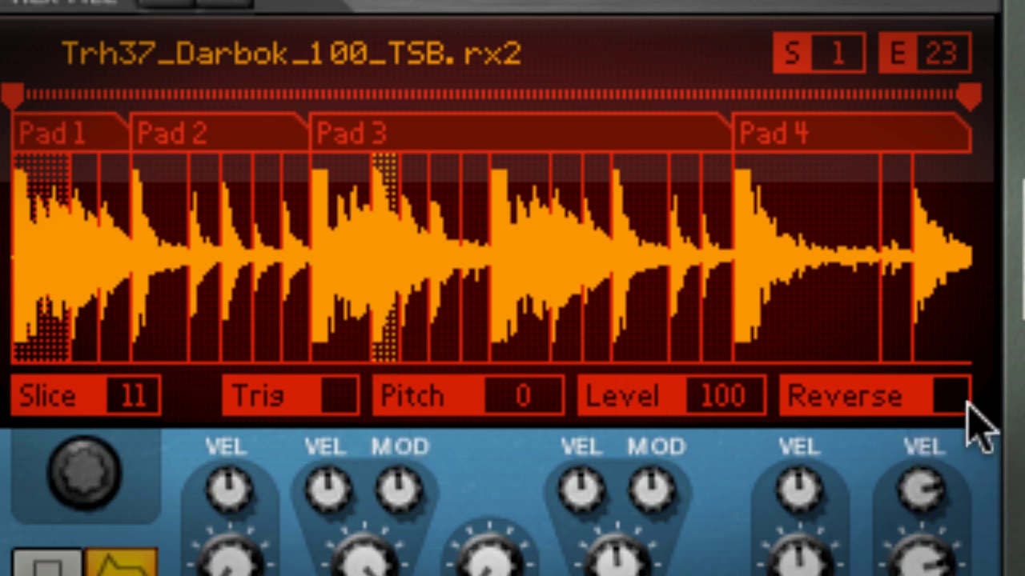
click(274, 297)
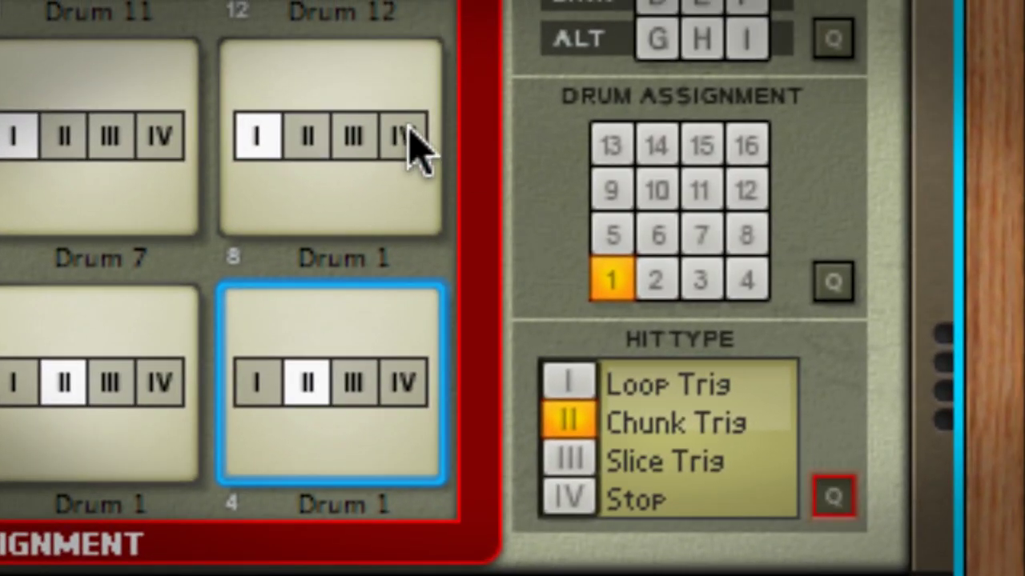
Set pad 8's hit type to Stop and close the pad hit assignment quick edit.
click(410, 138)
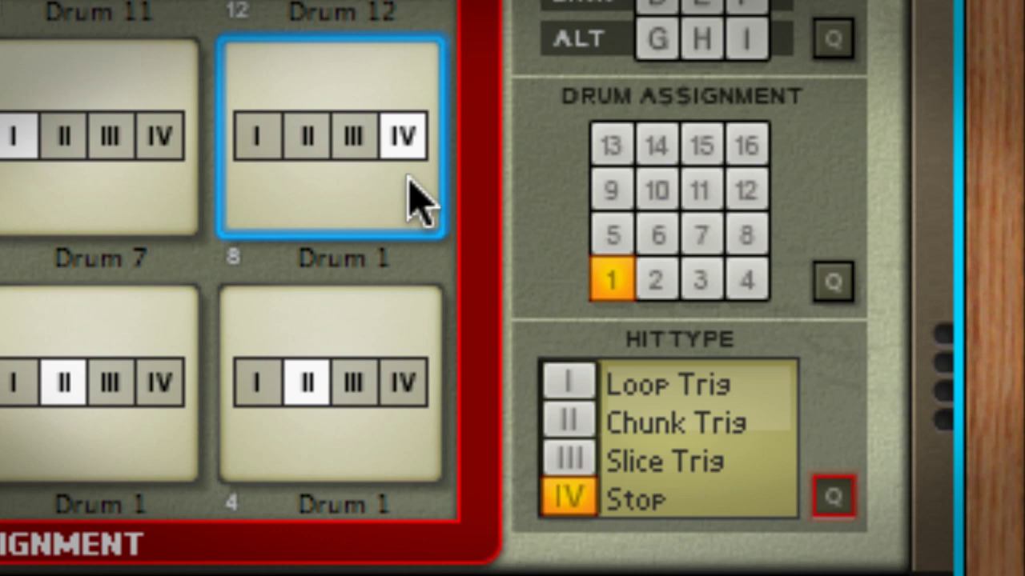
click(830, 501)
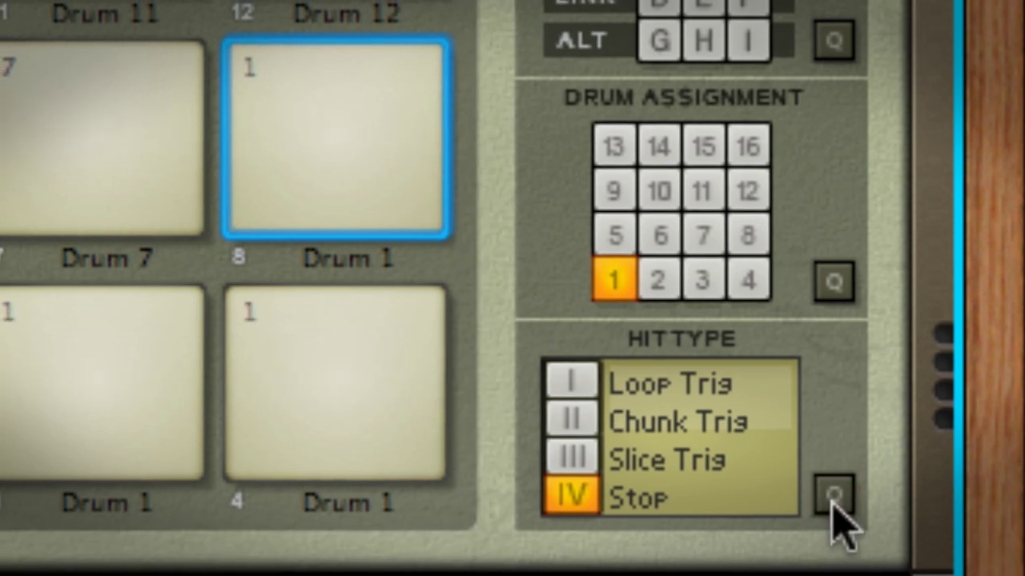